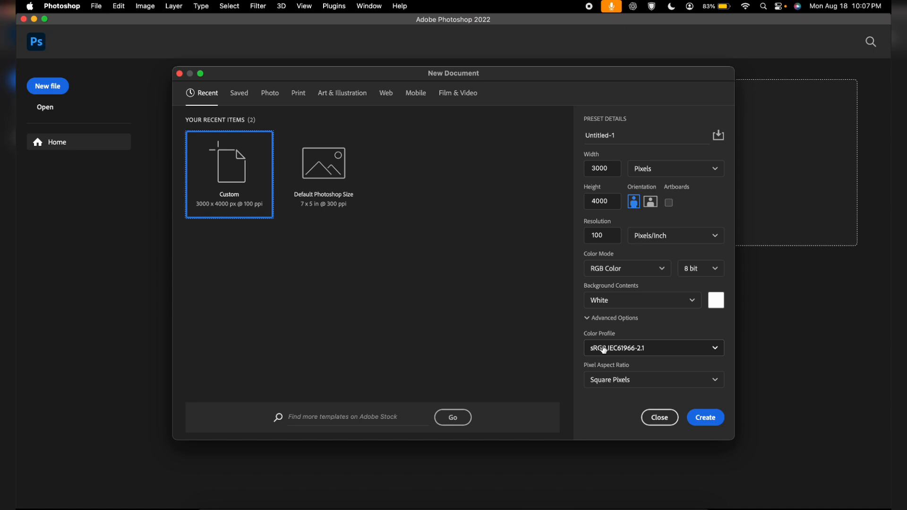
Set the new document's width to 3000 pixels and height to 4000 pixels
double_click(603, 168)
left_click(640, 168)
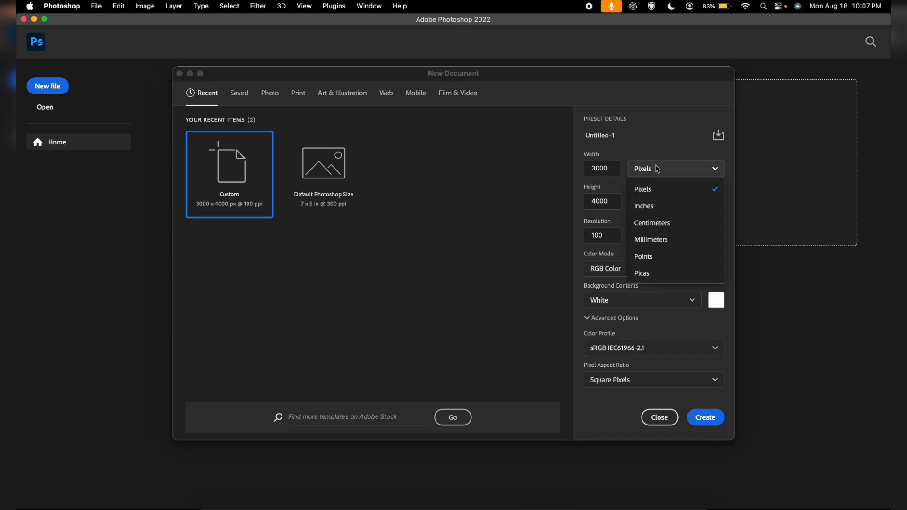
left_click(650, 197)
double_click(611, 168)
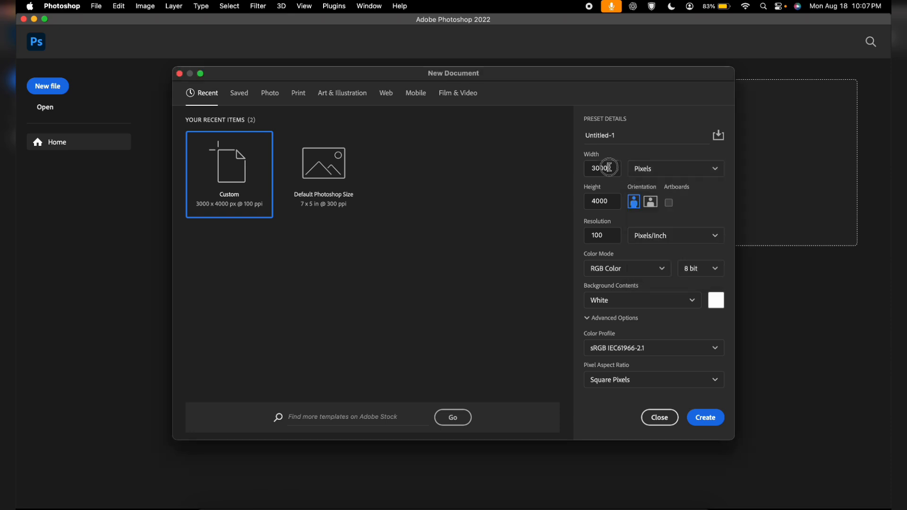
type("3000")
key("Tab")
type("4")
Set the resolution to 100 Pixels/Inch and create the document
double_click(611, 231)
type("10")
left_click(682, 239)
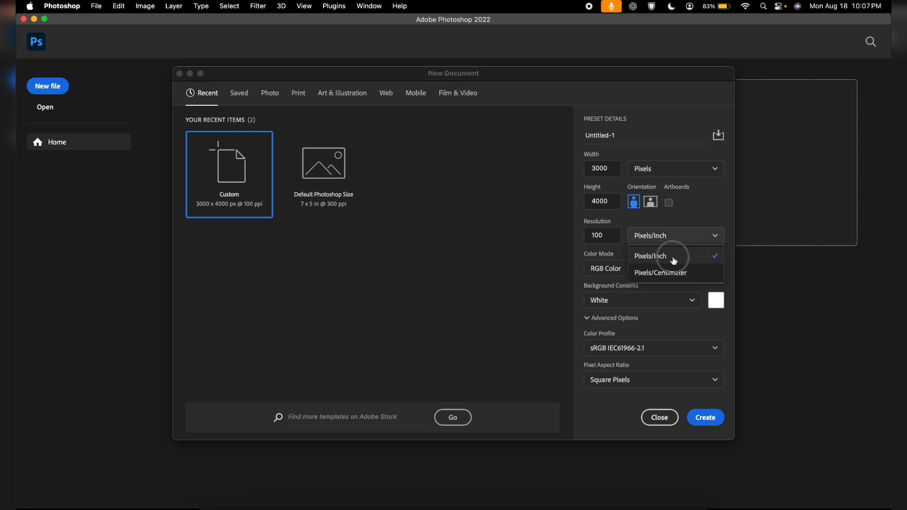
left_click(673, 260)
left_click(674, 238)
left_click(673, 255)
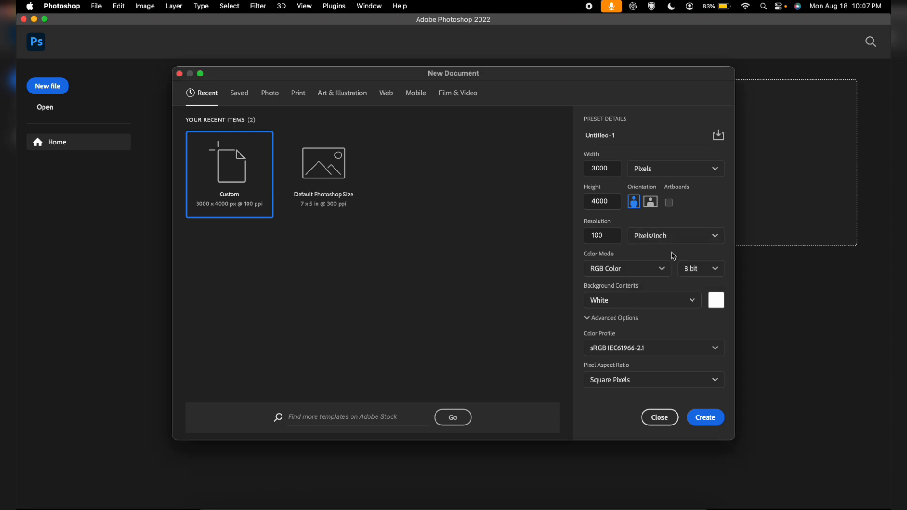
left_click(666, 238)
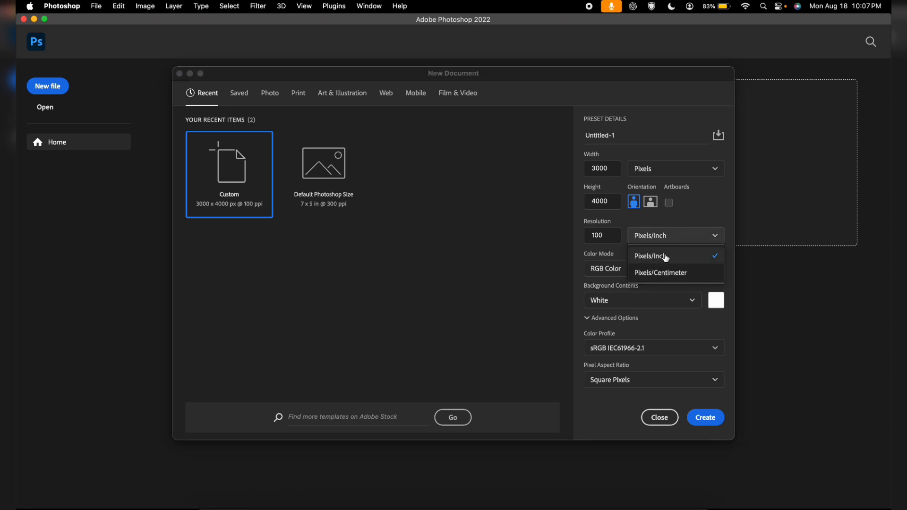
left_click(665, 257)
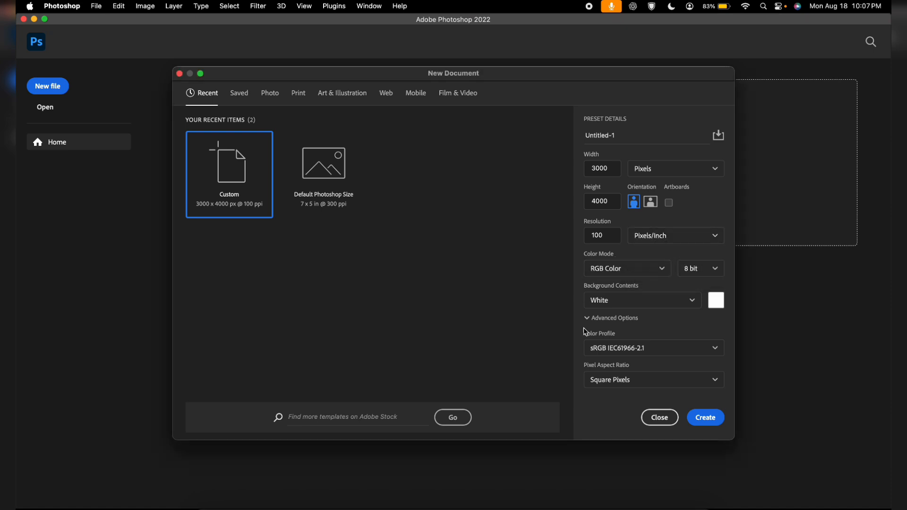
left_click(704, 417)
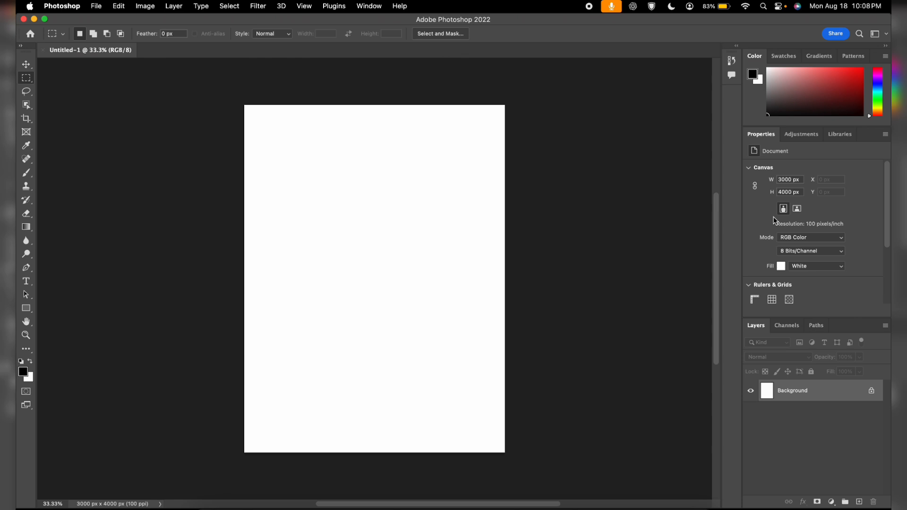
Toggle the Properties panel off and back on
left_click(366, 11)
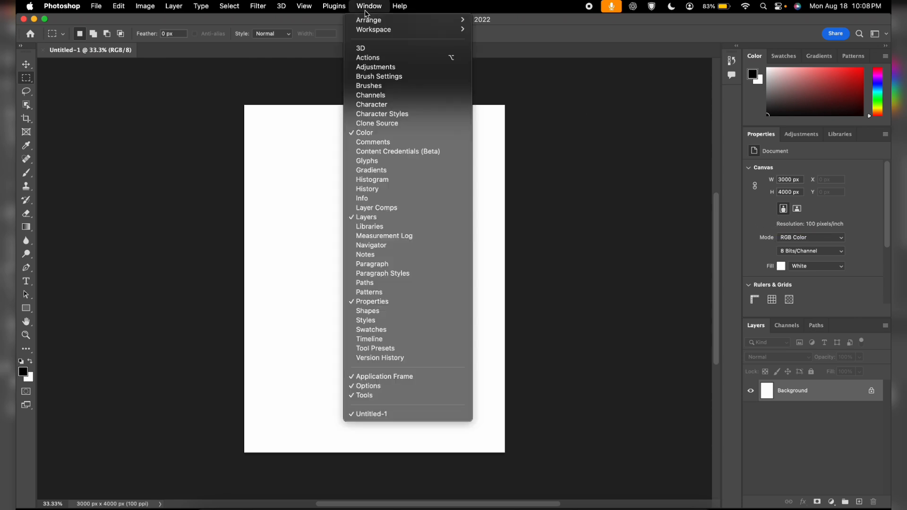
left_click(376, 304)
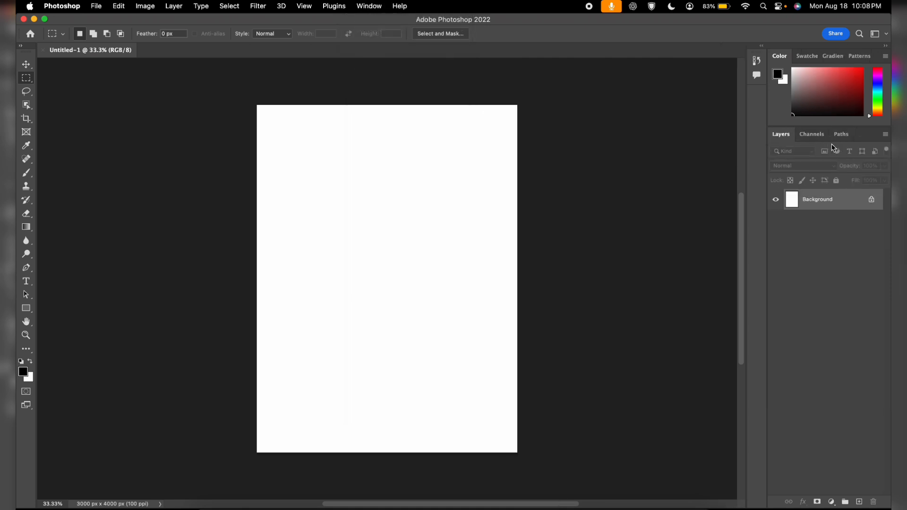
left_click(379, 4)
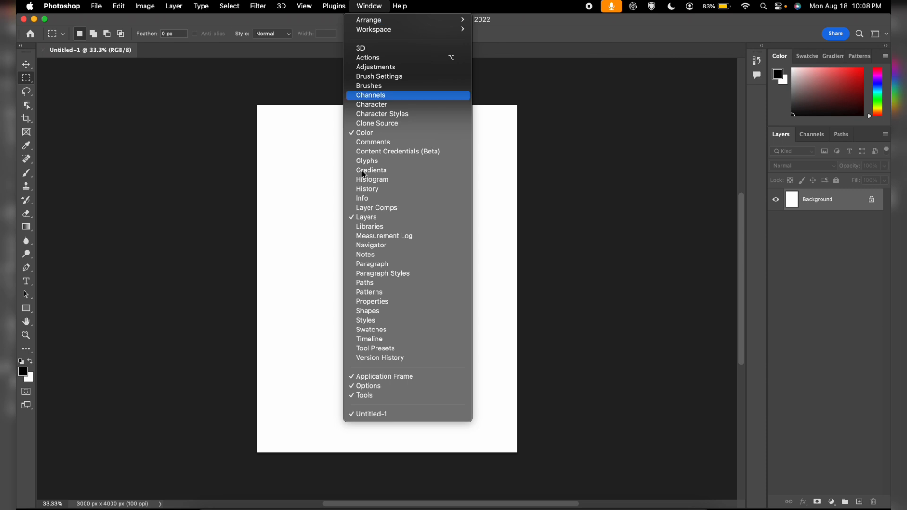
left_click(385, 305)
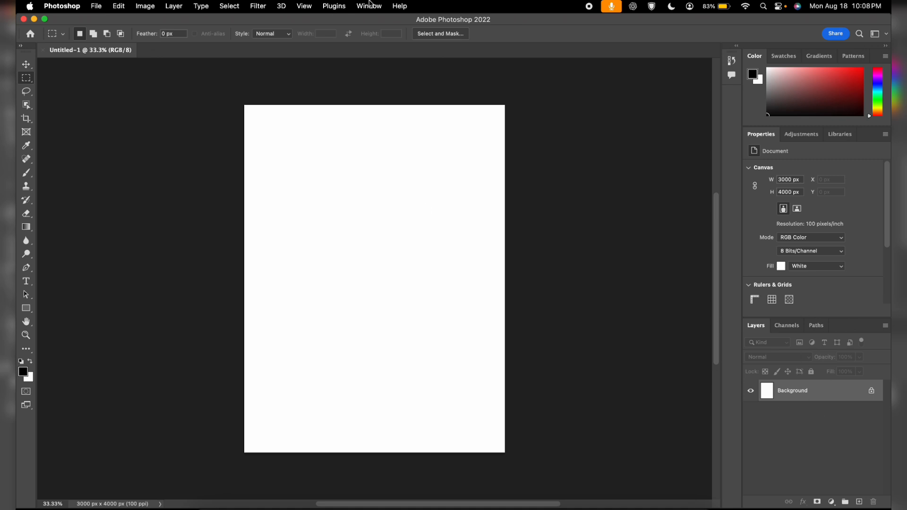
left_click(371, 6)
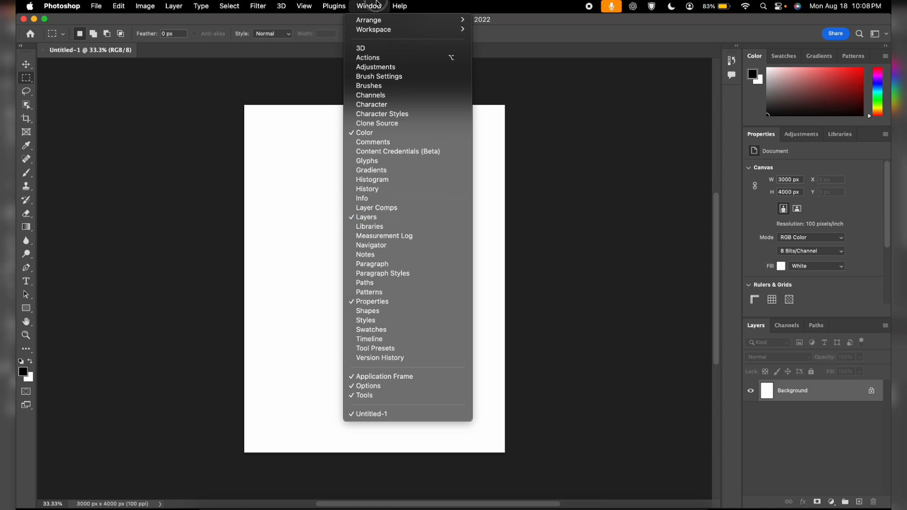
left_click(376, 6)
left_click(376, 6)
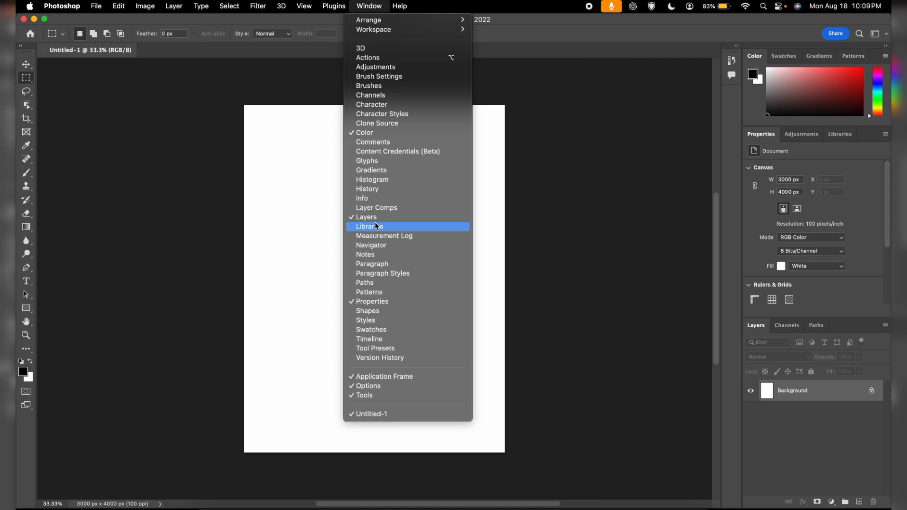
left_click(619, 263)
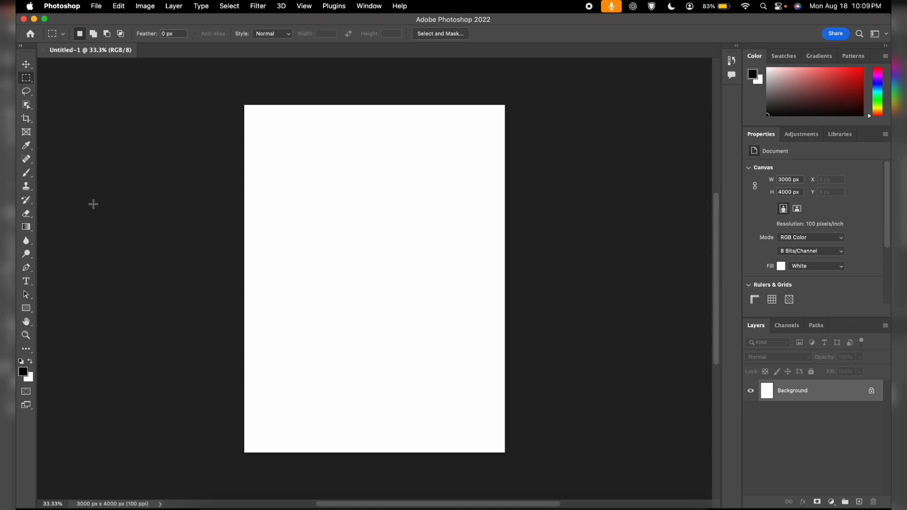
Draw a black rectangle about 903 x 1010 px in the canvas's upper left
left_click(26, 308)
left_click_drag(284, 175, 364, 262)
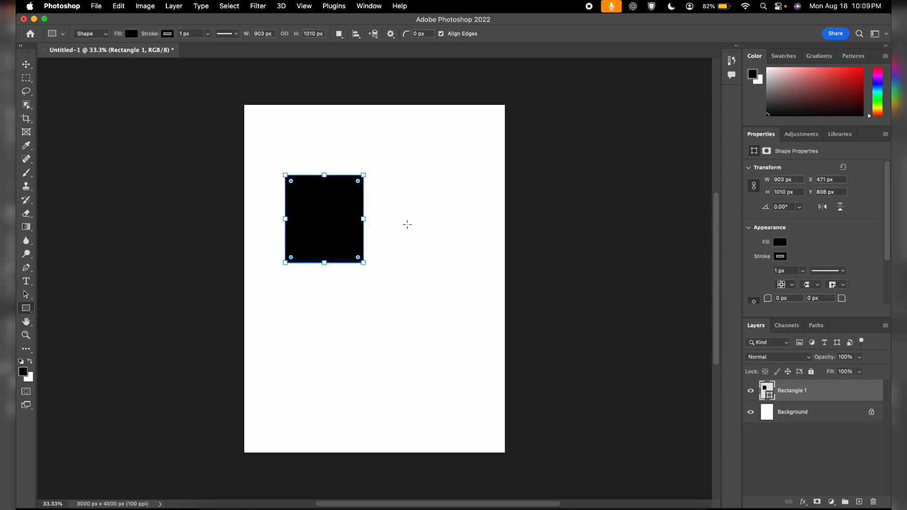
Draw a second overlapping rectangle about 1184 x 1071 px and fill it dark red
left_click_drag(411, 211, 308, 303)
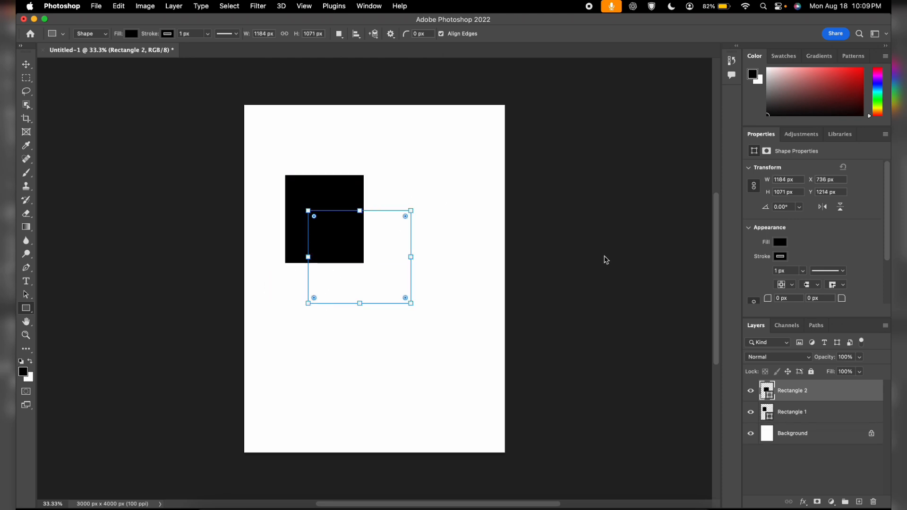
left_click(779, 243)
left_click(757, 298)
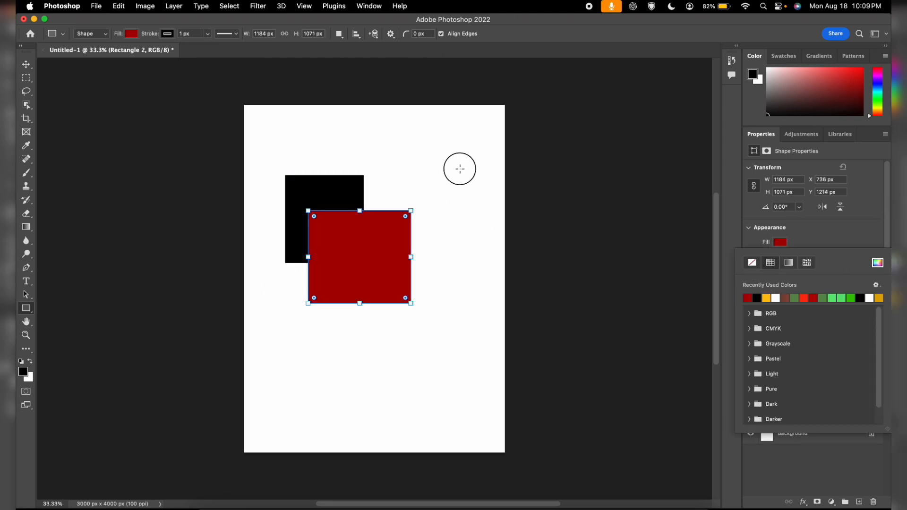
Draw a third rectangle about 1454 x 922 px at the upper right and fill it orange
left_click_drag(460, 168, 334, 248)
left_click(780, 242)
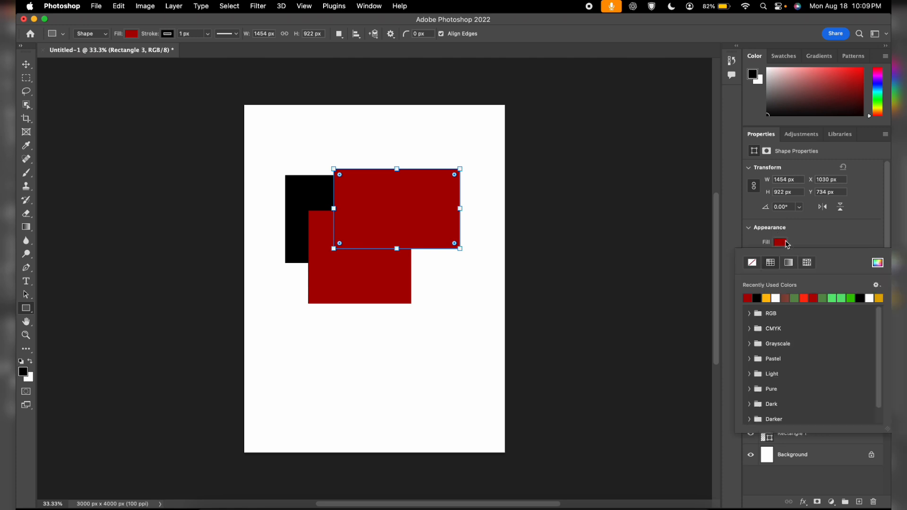
left_click(767, 298)
Move the orange rectangle's layer below the black and red rectangle layers
left_click(26, 64)
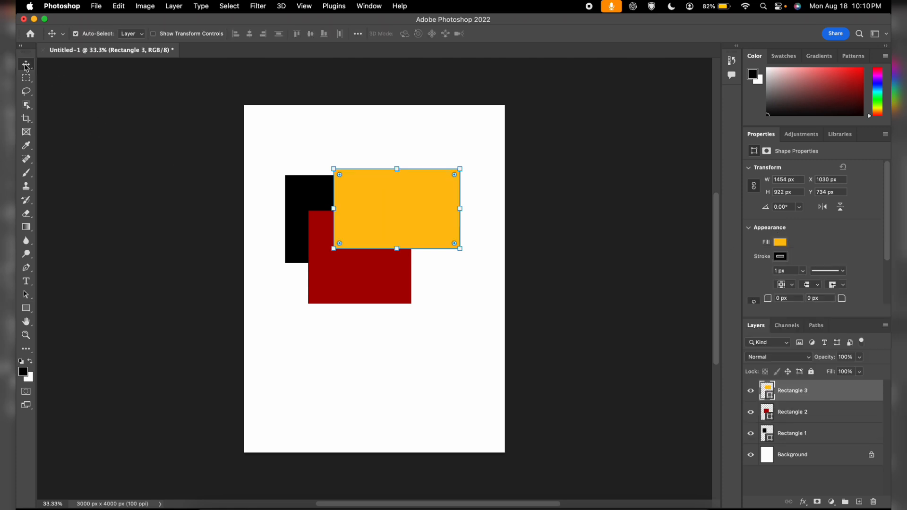
left_click(367, 91)
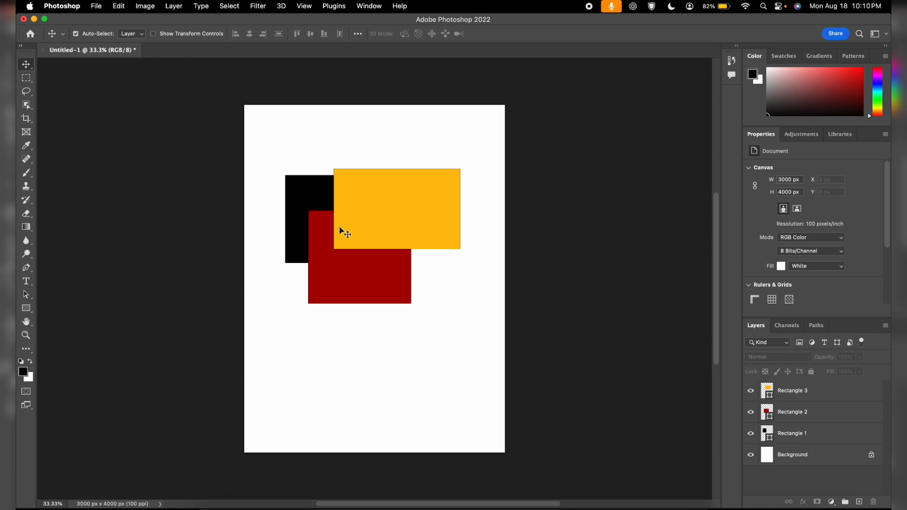
left_click(802, 398)
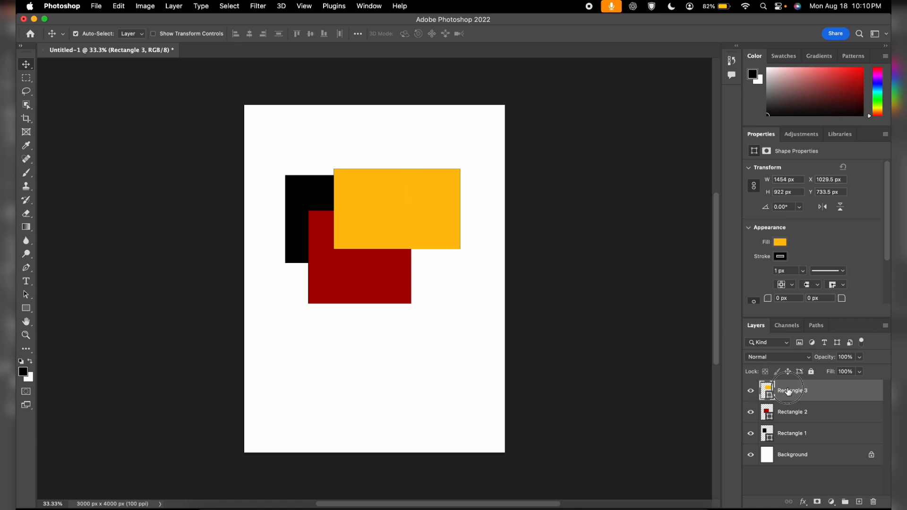
left_click_drag(788, 391, 789, 443)
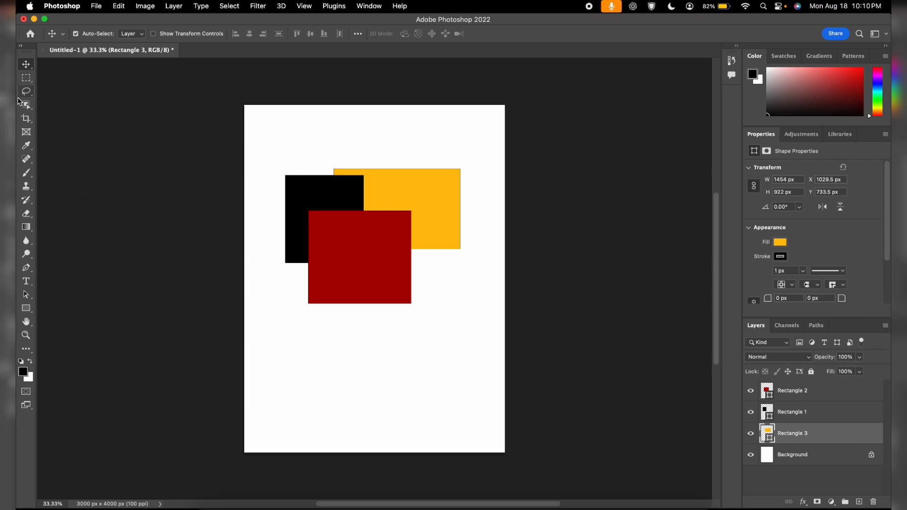
key("F4")
key("Escape")
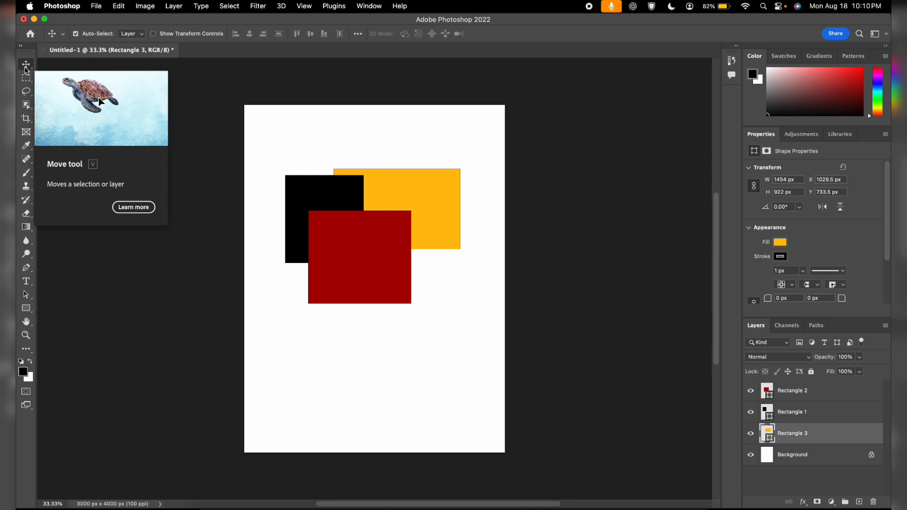
left_click(235, 142)
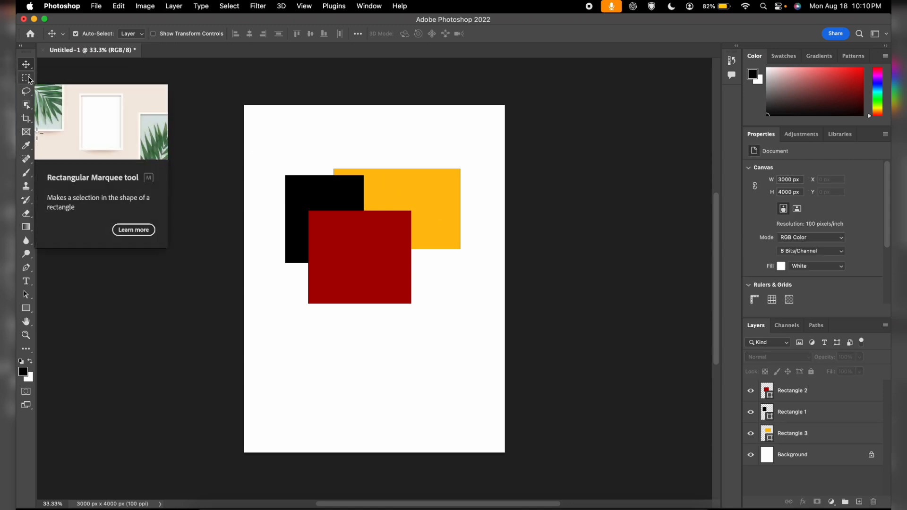
left_click(29, 352)
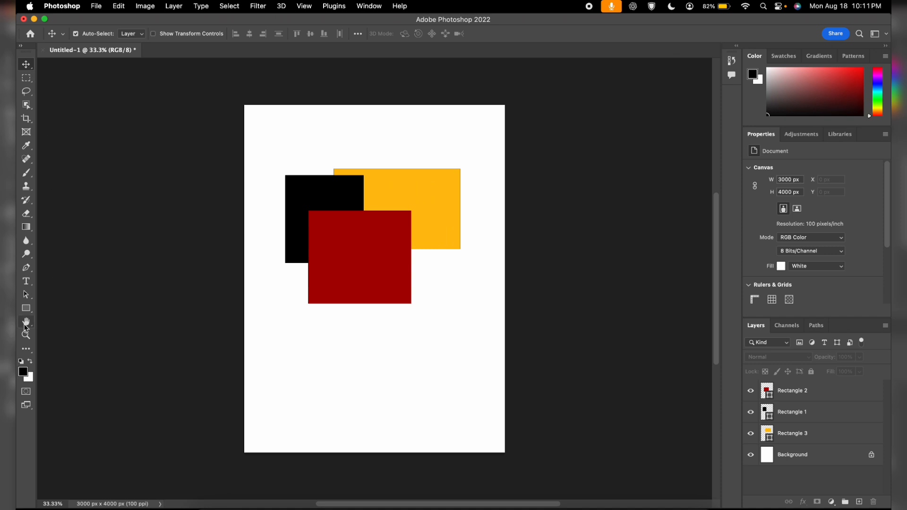
Draw a black rectangle about 1913 x 556 px below the stacked shapes and nudge it slightly
left_click(26, 308)
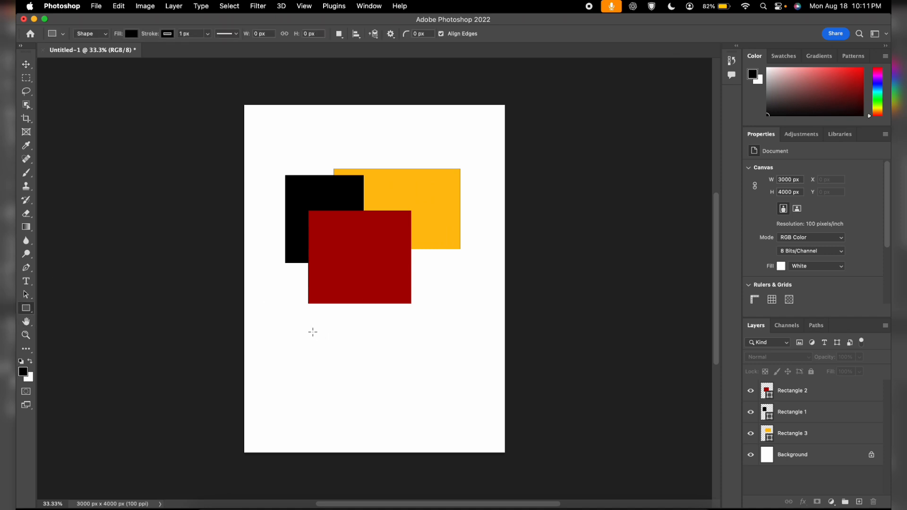
left_click_drag(288, 318, 452, 366)
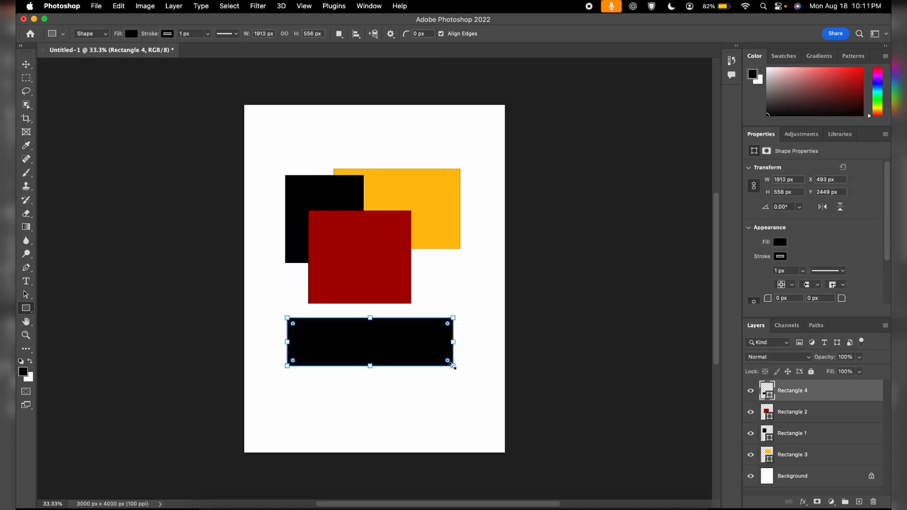
left_click(30, 67)
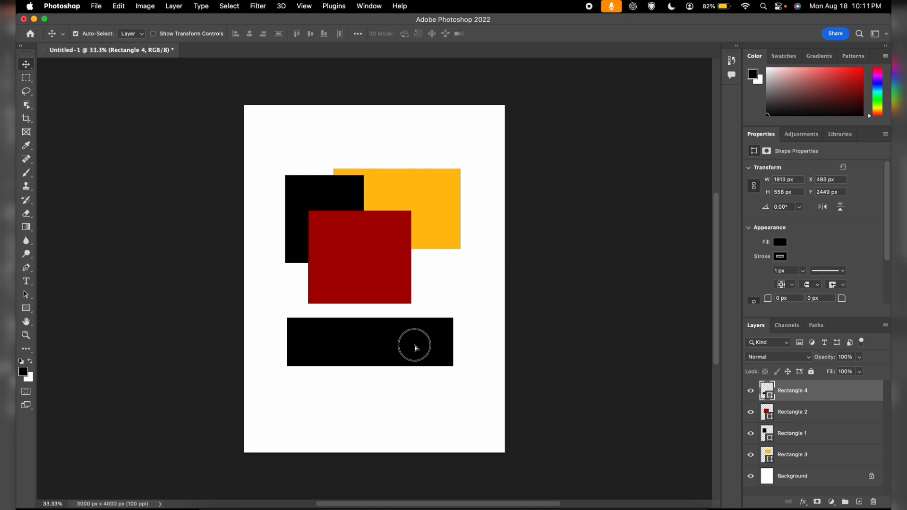
mouse_move(414, 348)
left_mouse_down()
mouse_move(379, 344)
mouse_move(426, 340)
left_mouse_up()
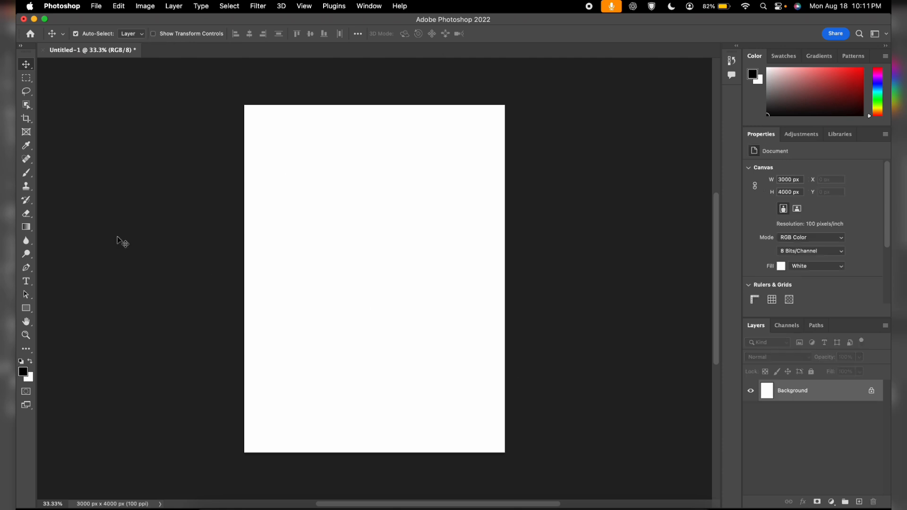
Draw a black rectangle about 1644 x 623 px near the top of the empty canvas
left_click(23, 309)
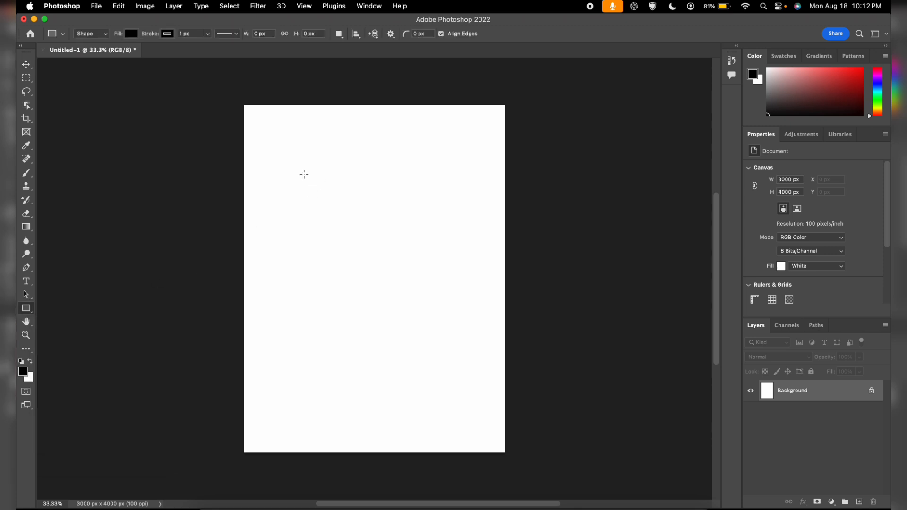
left_click_drag(288, 156, 430, 209)
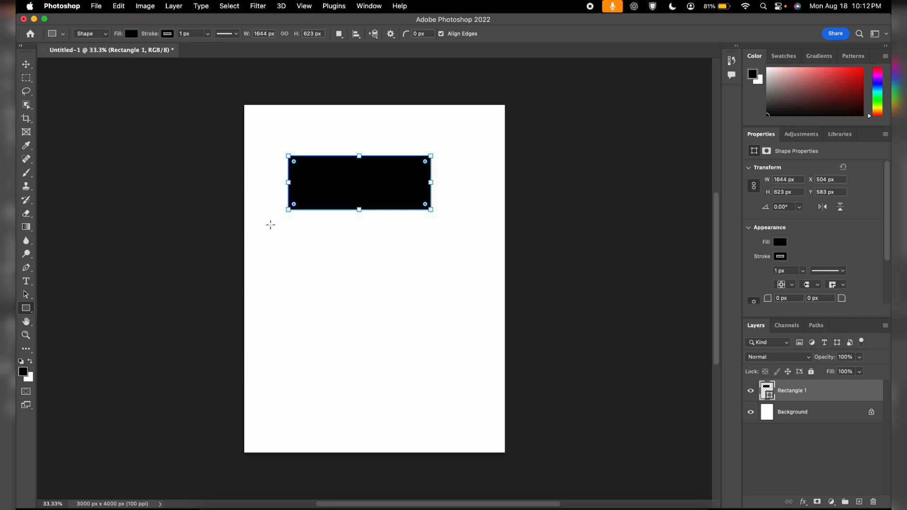
Draw a second rectangle about 1716 x 777 px below the first one
left_click_drag(270, 224, 419, 292)
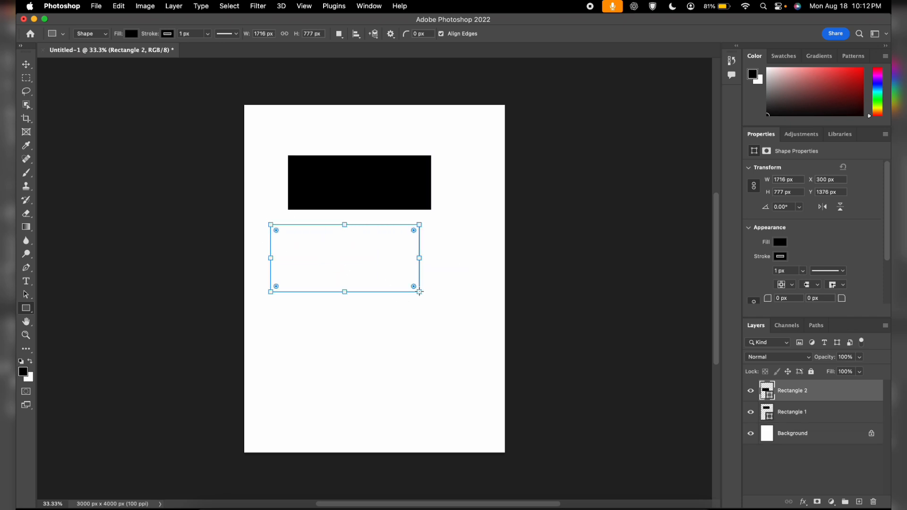
left_click(303, 322)
key("Escape")
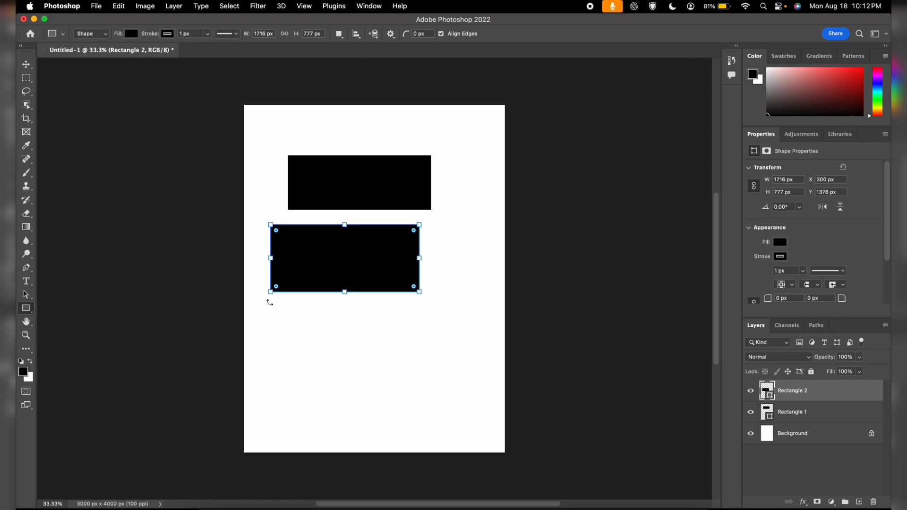
Draw a third rectangle about 1950 x 705 px lower down and a small one about 471 x 354 px in the top-right corner
left_click_drag(271, 307, 439, 371)
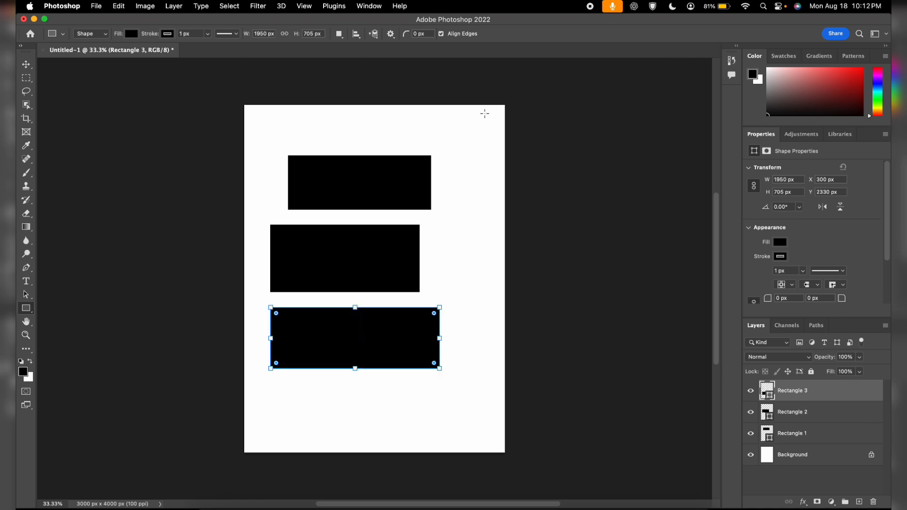
left_click_drag(484, 113, 444, 144)
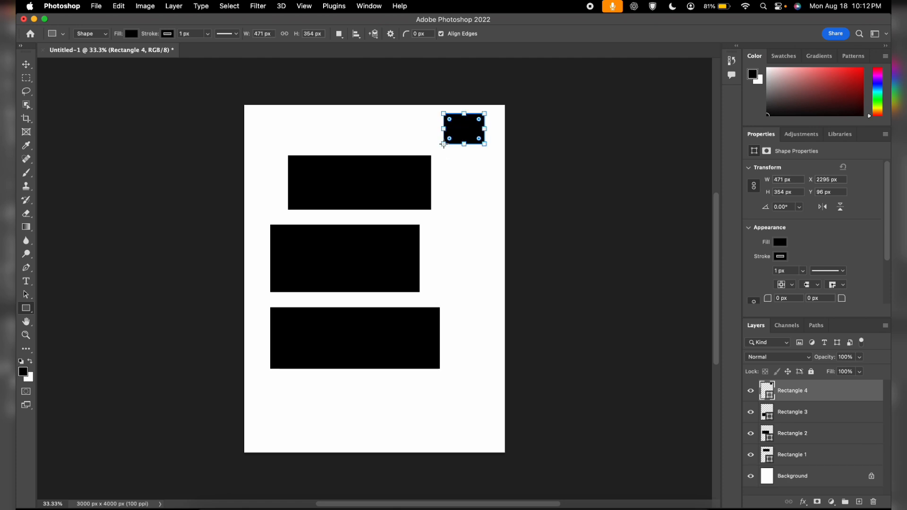
Add a text layer reading "ADE IS A BOY" near the top of the canvas
left_click(25, 284)
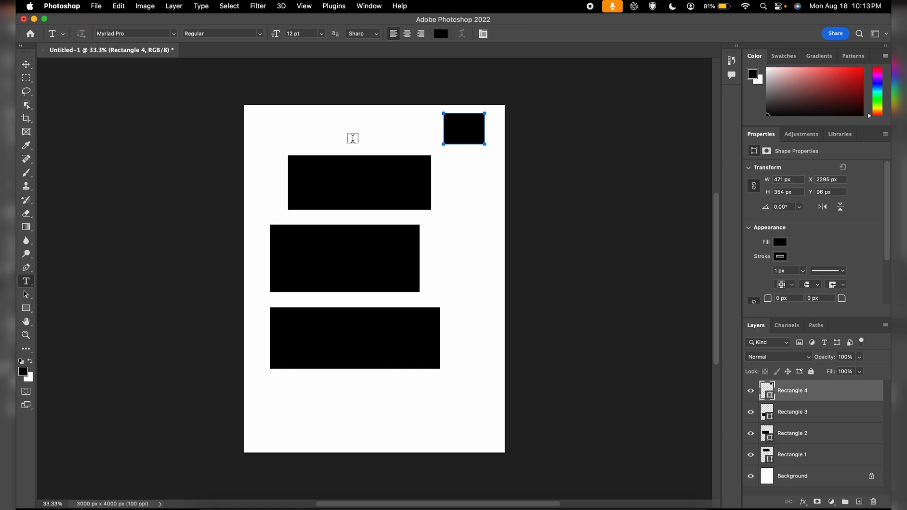
left_click(299, 119)
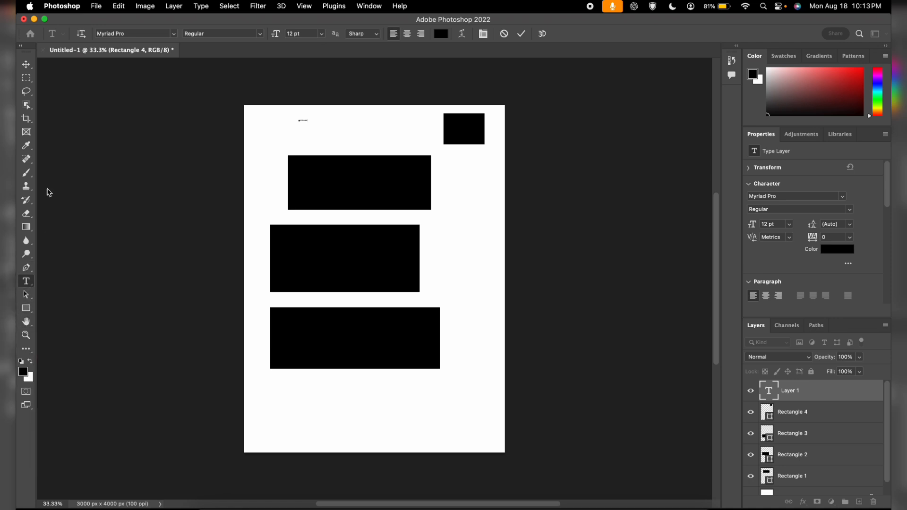
left_click(29, 67)
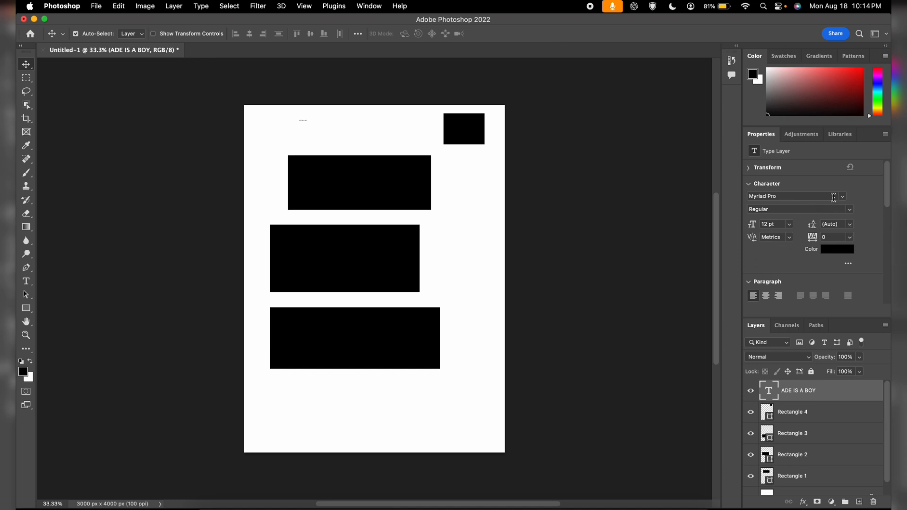
Set the text's font size to 100 pt
left_click(777, 225)
left_click(752, 224)
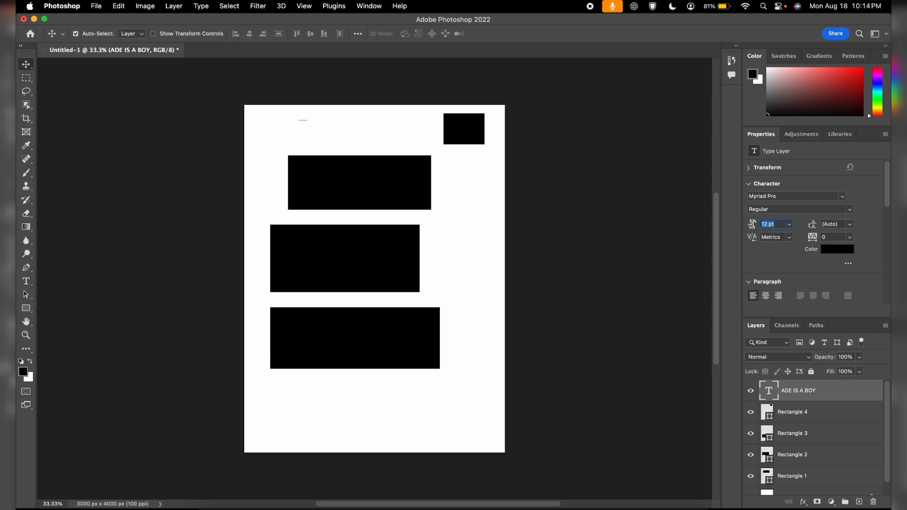
type("100")
key("Return")
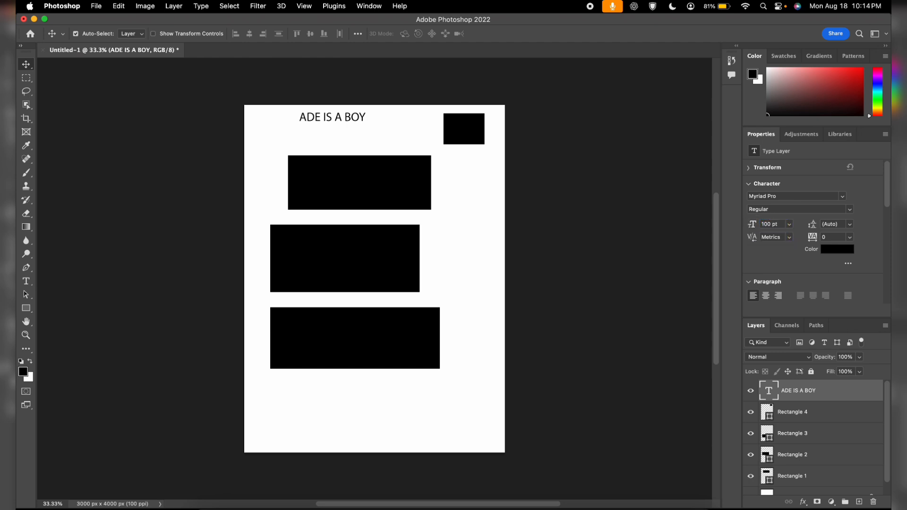
Move the text slightly lower and to the right, and change its font style to Myriad Pro Bold
left_click(349, 119)
left_click_drag(349, 120, 362, 139)
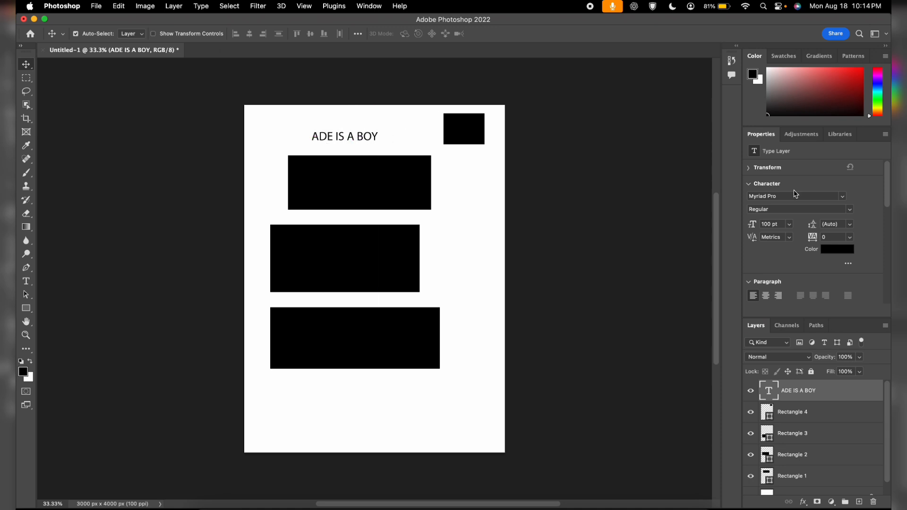
left_click(842, 196)
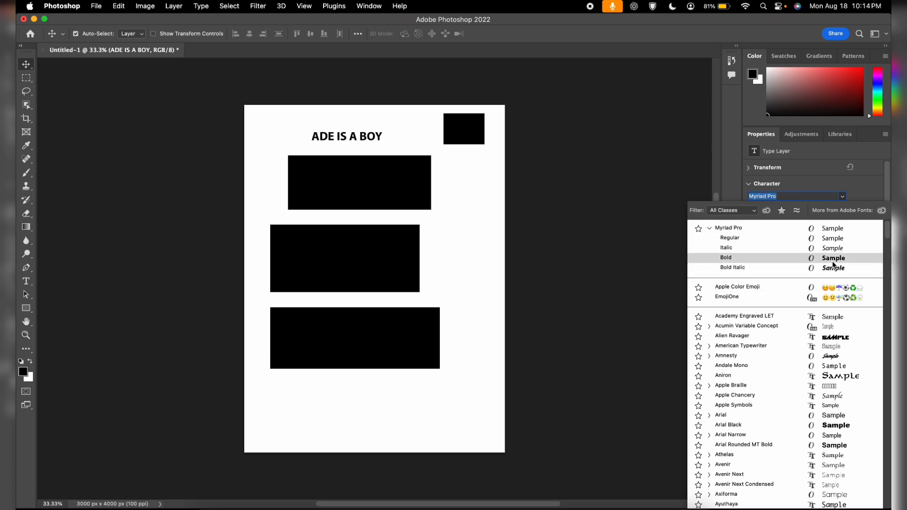
left_click(833, 258)
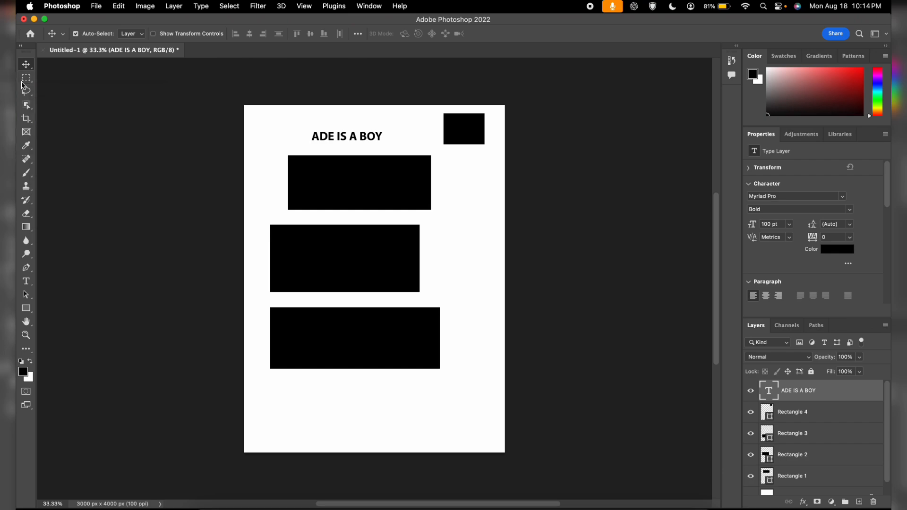
Draw a rectangle about 616 x 550 px to the right of the middle rectangle
mouse_move(17, 509)
left_click(49, 327)
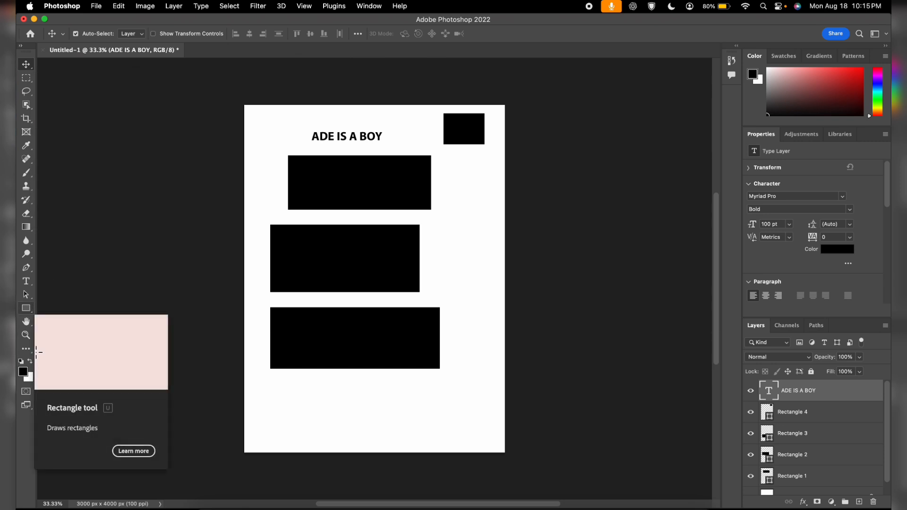
left_click(26, 308)
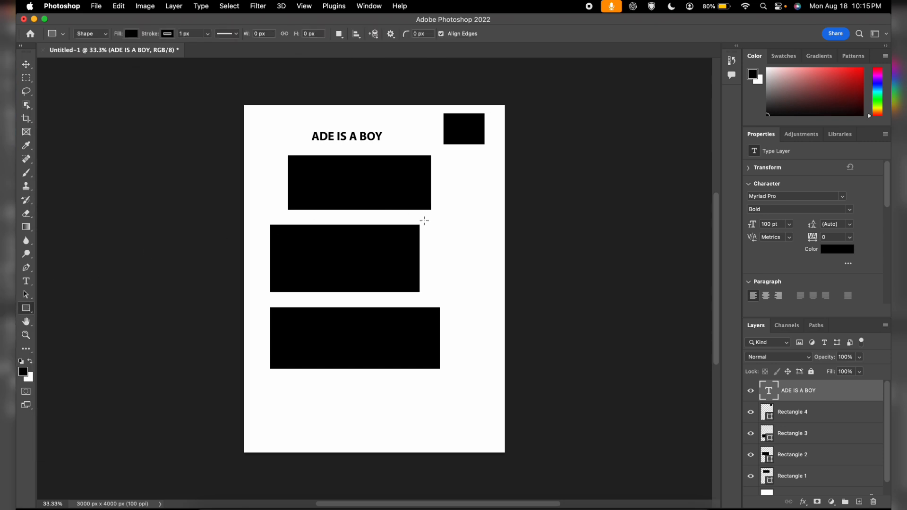
left_click_drag(433, 230, 488, 279)
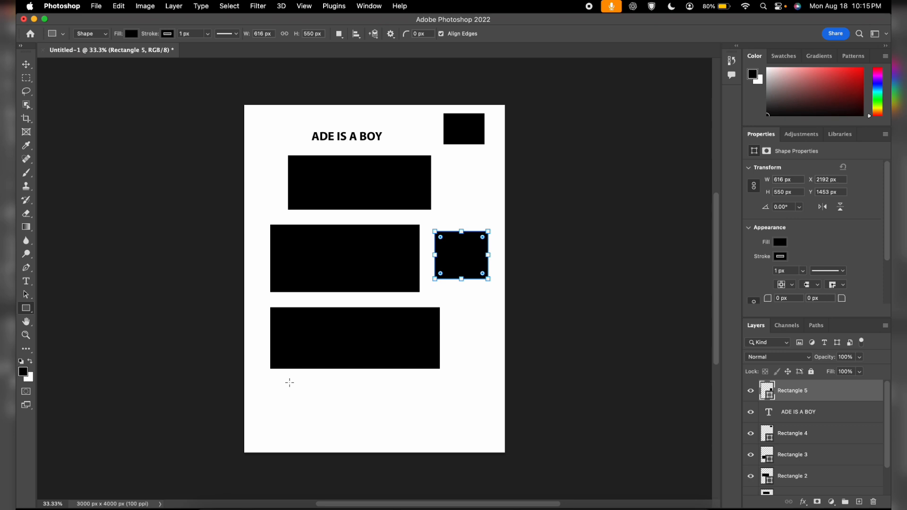
Add a text layer reading "ADE IS A GIRL" in the top-left corner of the canvas
left_click(26, 282)
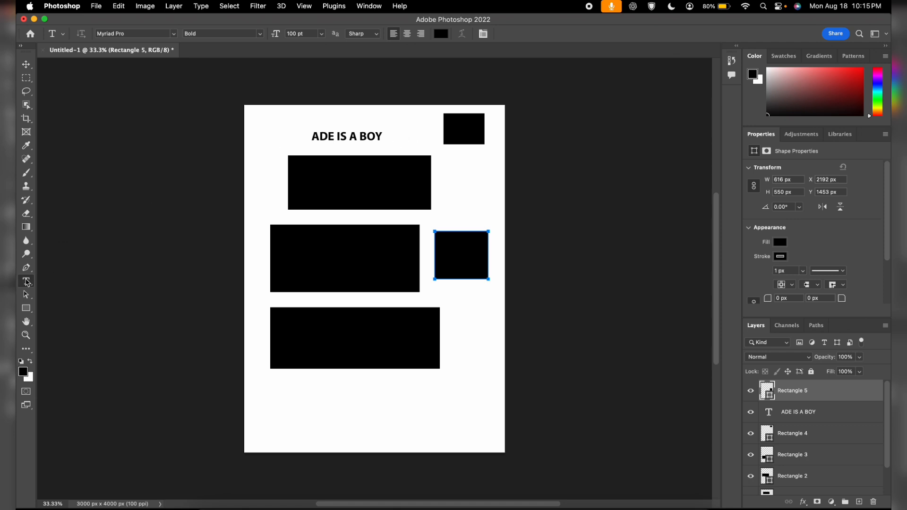
left_click(257, 123)
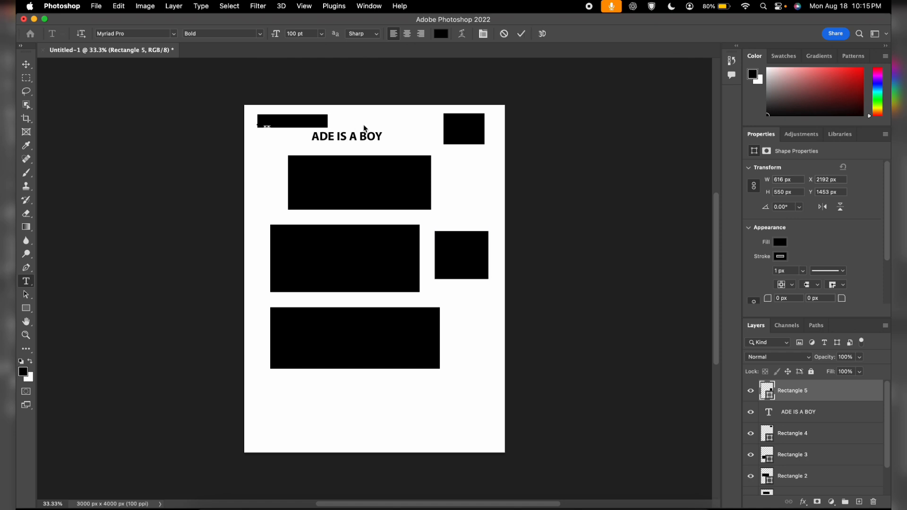
type("A")
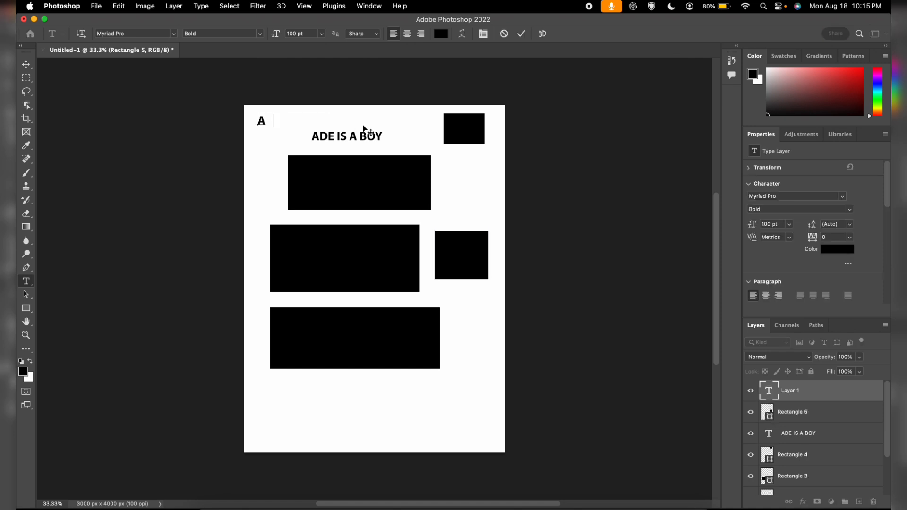
type("DE IS A GIRL")
left_click(27, 65)
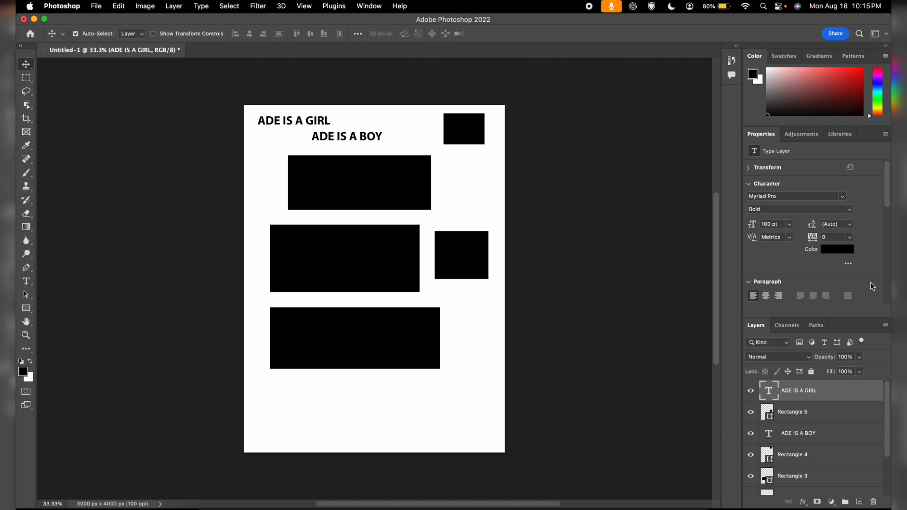